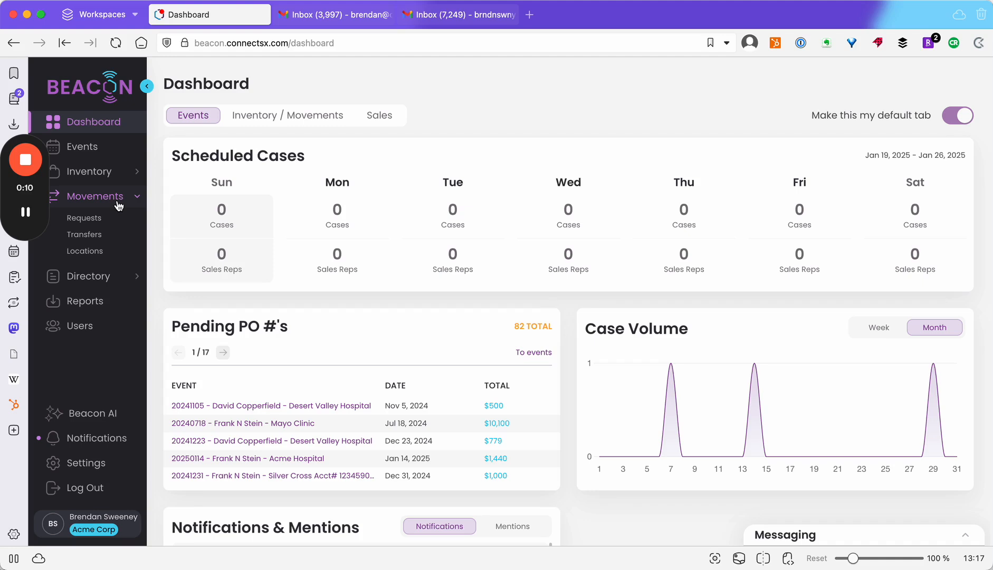
- Open the list of movement locations and expand the details of location MD-11-01-03
{"action": "left_click", "coordinate": [85, 251]}
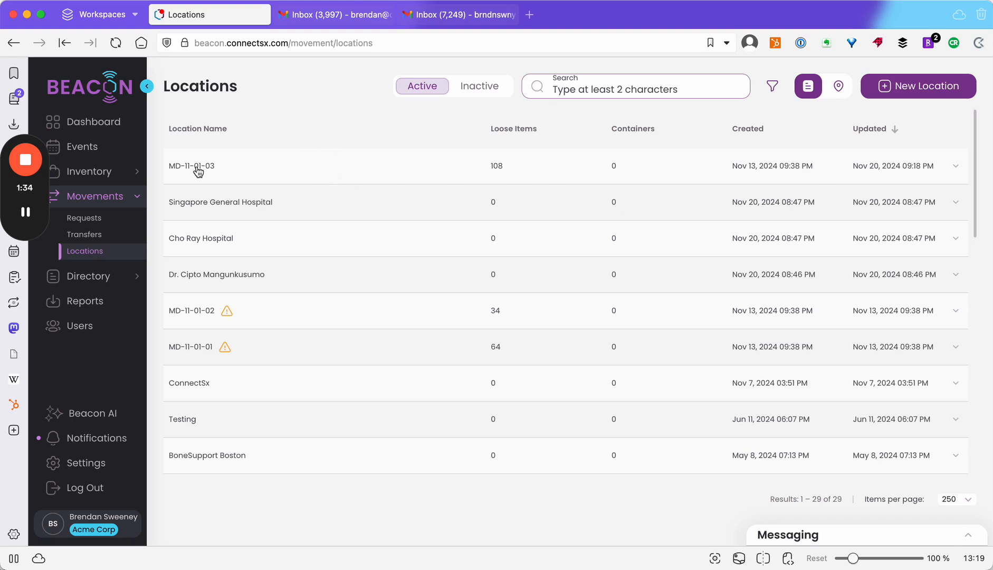
{"action": "left_click", "coordinate": [340, 166]}
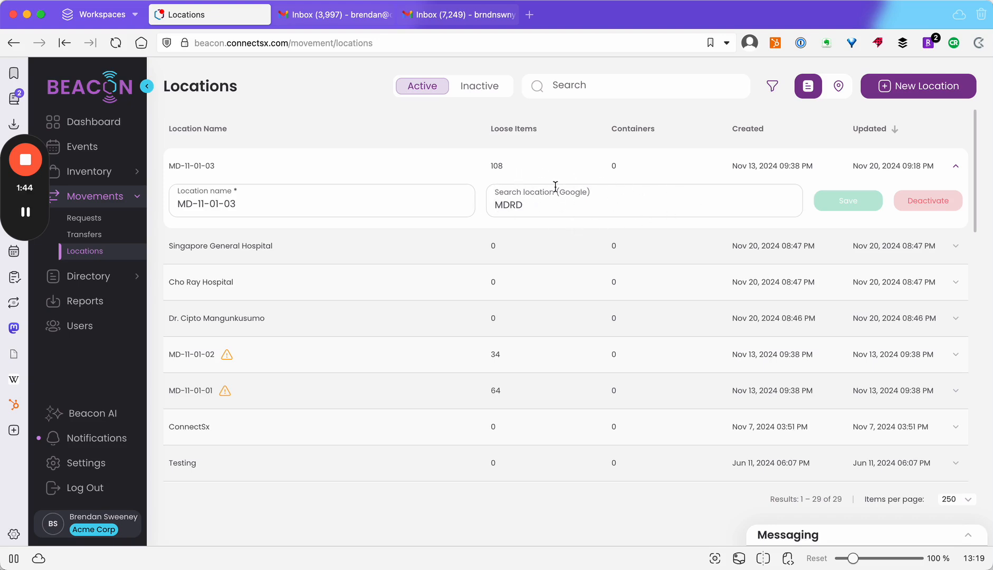
- Show the locations on a map and examine the markers in the United States around Chicago
{"action": "left_click", "coordinate": [838, 88]}
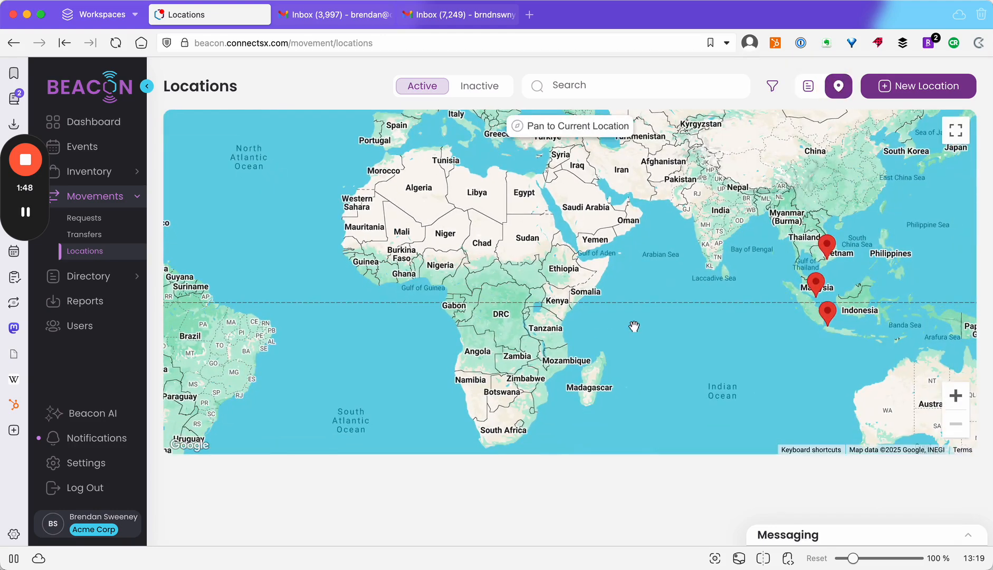
{"action": "left_click_drag", "start_coordinate": [467, 369], "coordinate": [888, 368]}
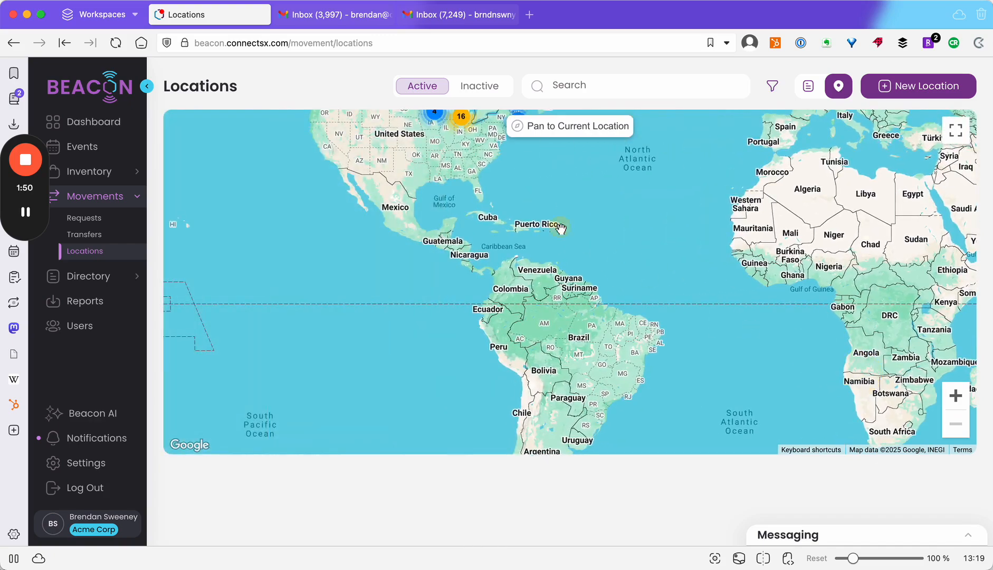
{"action": "left_click_drag", "start_coordinate": [558, 229], "coordinate": [664, 457]}
{"action": "left_click", "coordinate": [955, 395]}
{"action": "left_click", "coordinate": [955, 395]}
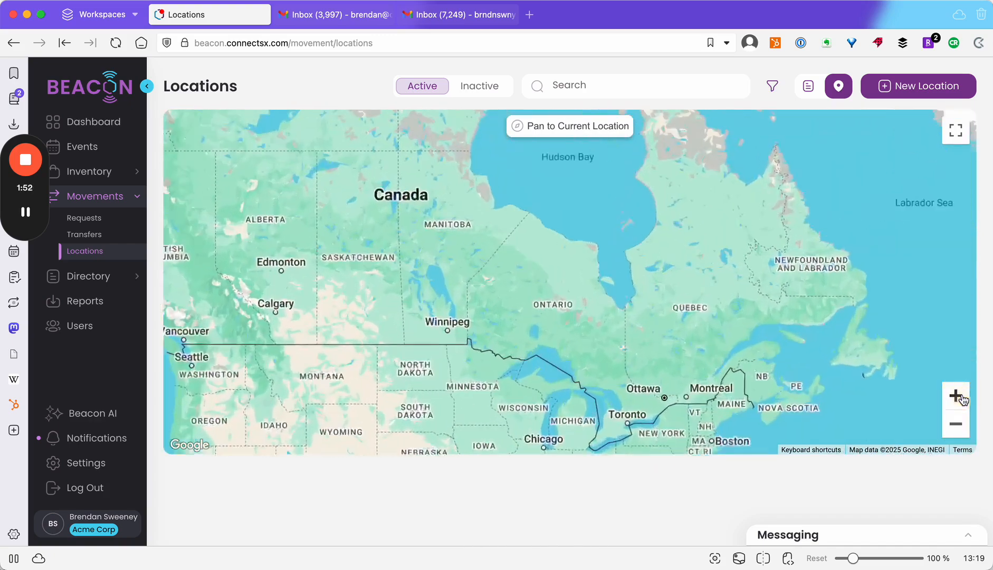
{"action": "left_click_drag", "start_coordinate": [691, 398], "coordinate": [721, 208]}
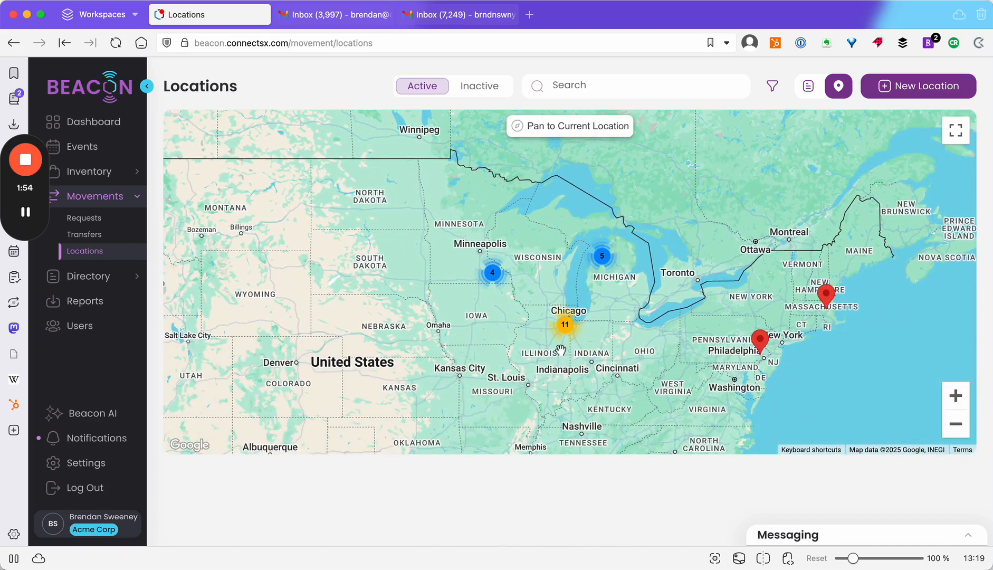
{"action": "scroll", "coordinate": [562, 330], "scroll_direction": "up", "scroll_amount": 3}
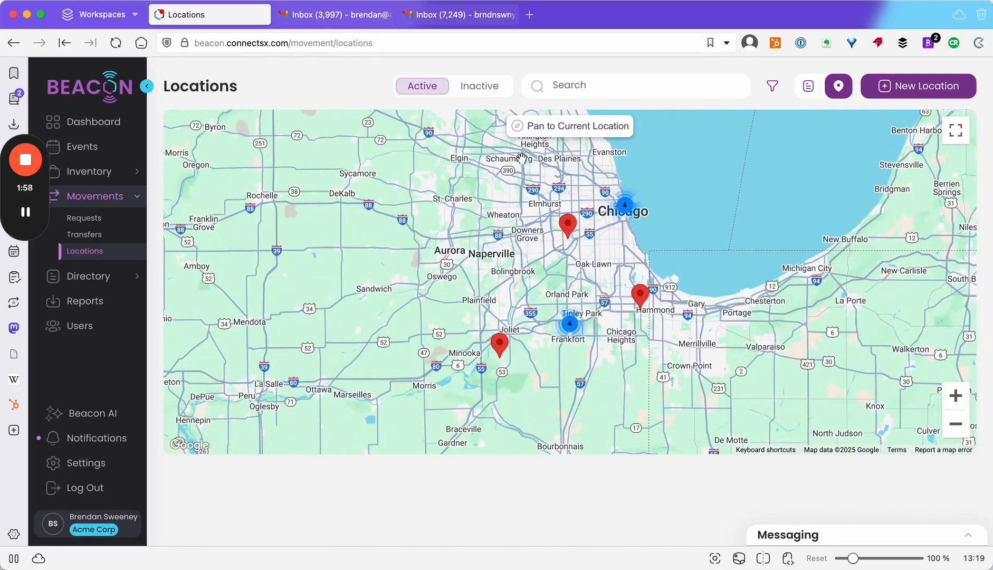
- From the locations list view, create a location named ConnectSx Colorado Warehouse with Denver as its Google location
{"action": "left_click", "coordinate": [807, 86]}
{"action": "left_click", "coordinate": [277, 167]}
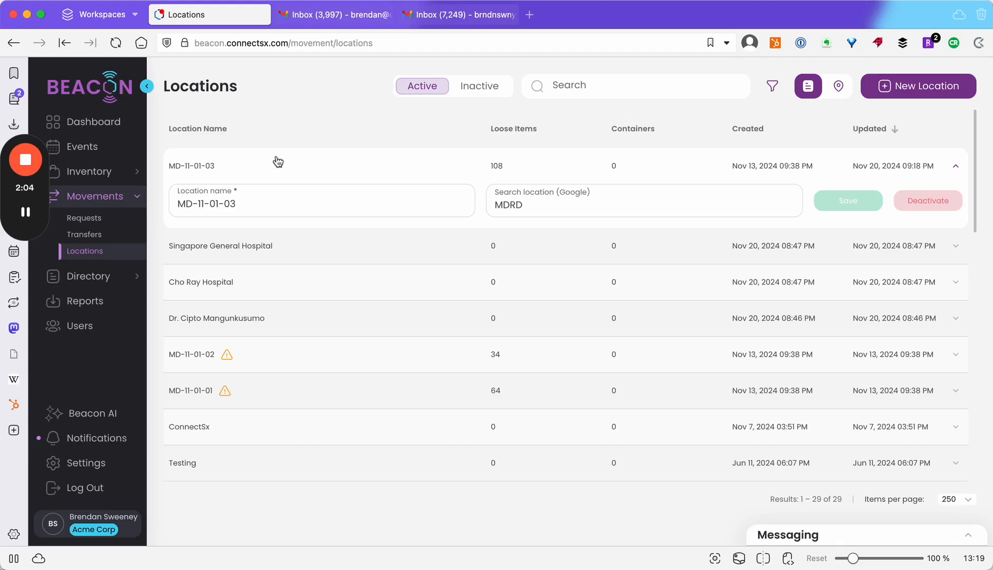
{"action": "left_click", "coordinate": [902, 93]}
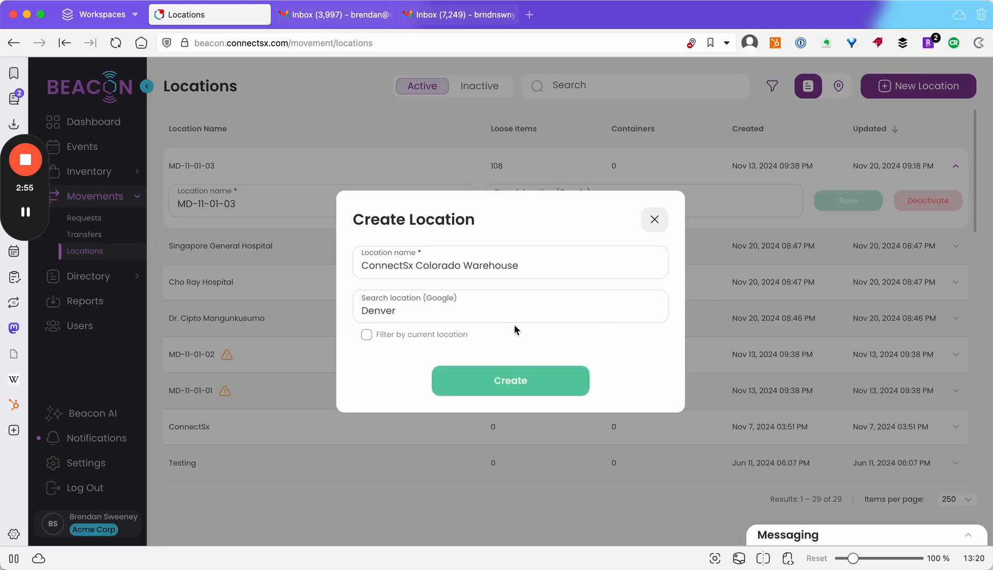
{"action": "left_click", "coordinate": [498, 380]}
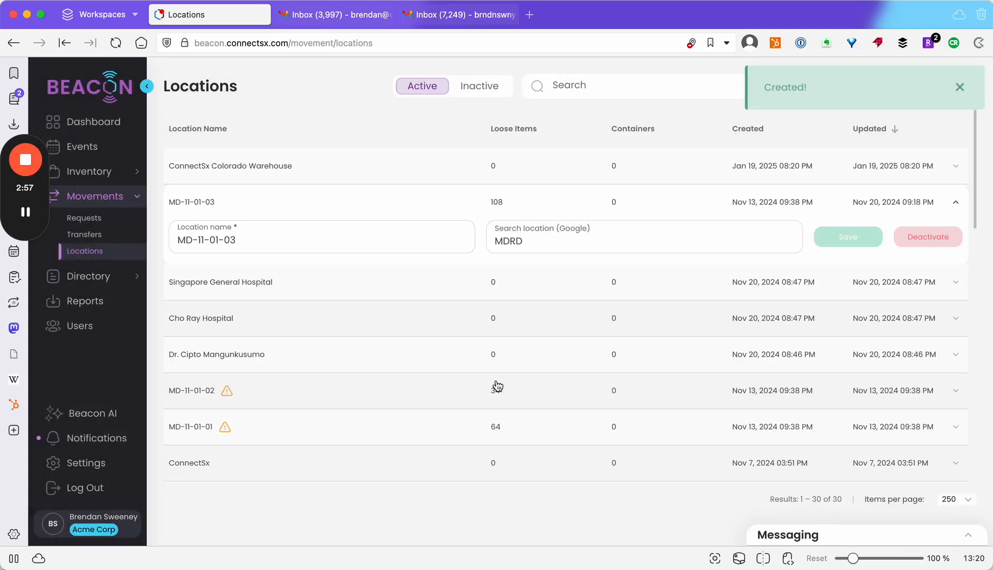
{"action": "left_click", "coordinate": [503, 178]}
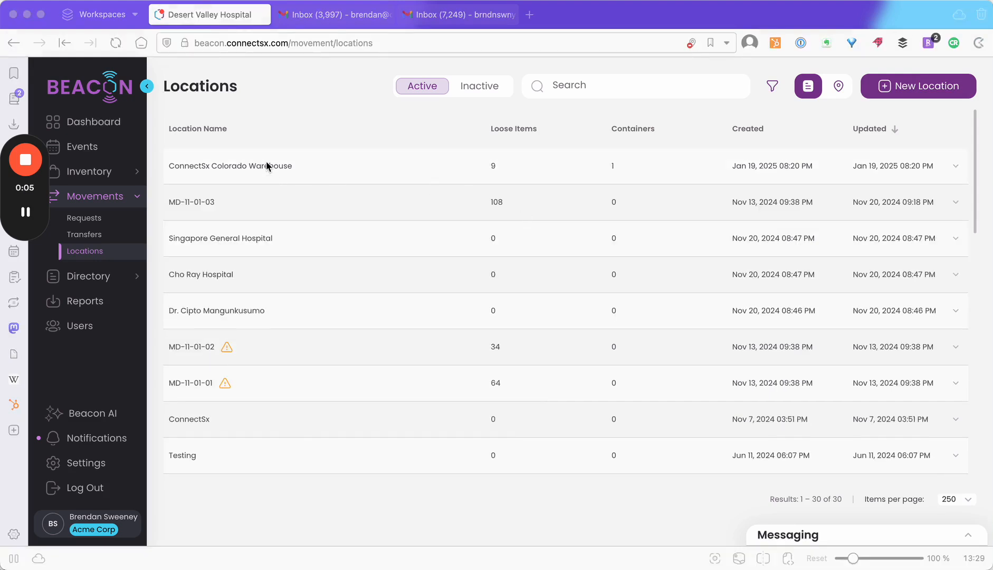
- Open the Acme Sales 4 user's profile from the user list and expand its Assignments section
{"action": "left_click", "coordinate": [90, 329]}
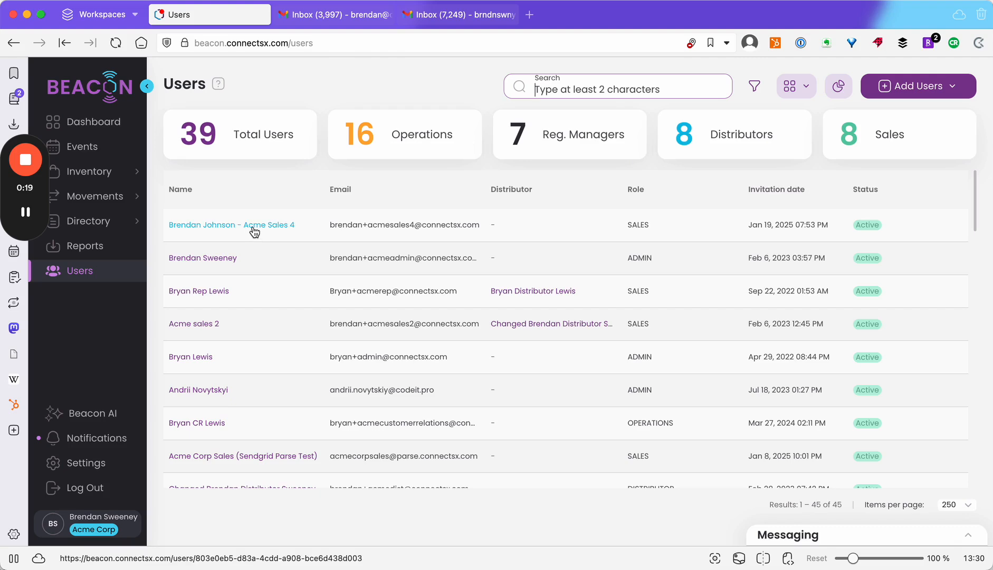
{"action": "left_click", "coordinate": [254, 231]}
{"action": "scroll", "coordinate": [278, 353], "scroll_direction": "down", "scroll_amount": 2}
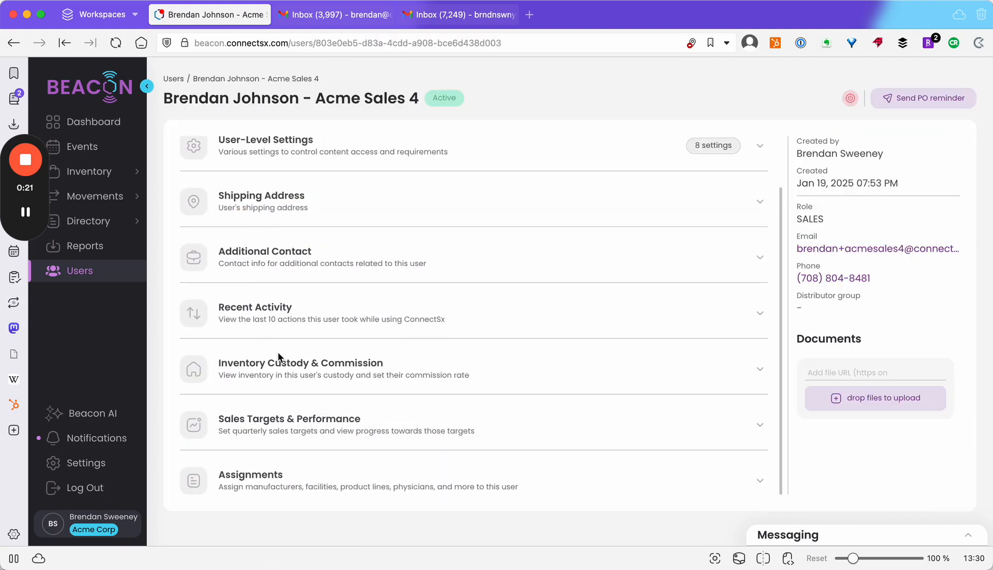
{"action": "left_click", "coordinate": [299, 482]}
{"action": "scroll", "coordinate": [366, 342], "scroll_direction": "down", "scroll_amount": 3}
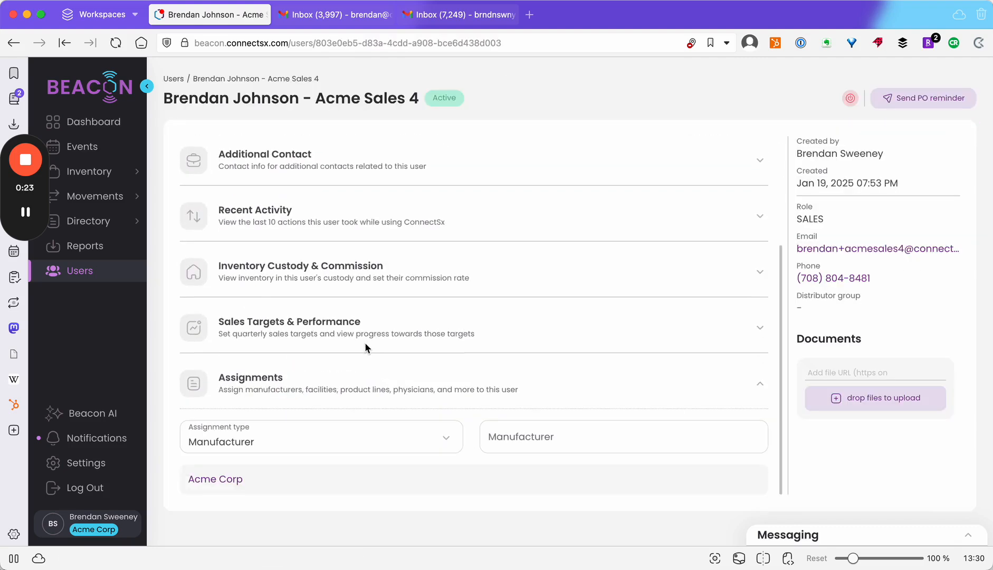
- Set the assignment type to Location and assign ConnectSx Colorado Warehouse to this sales user
{"action": "left_click", "coordinate": [278, 434]}
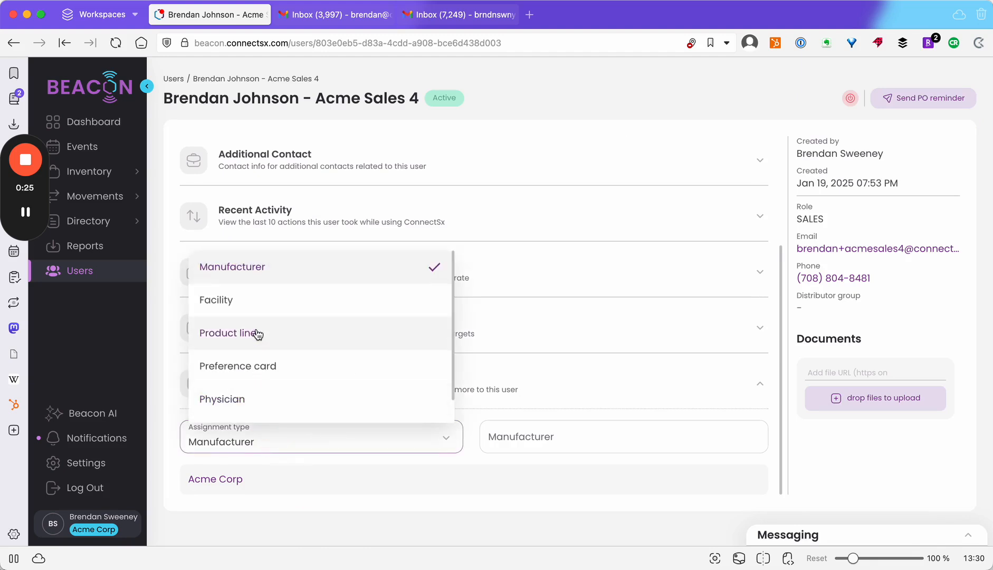
{"action": "scroll", "coordinate": [258, 332], "scroll_direction": "down", "scroll_amount": 1}
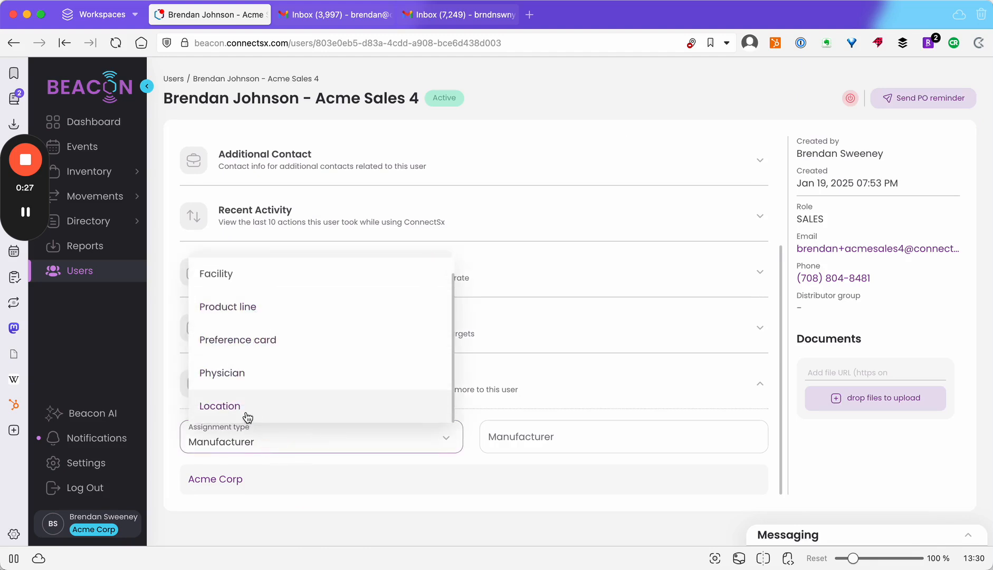
{"action": "left_click", "coordinate": [247, 417]}
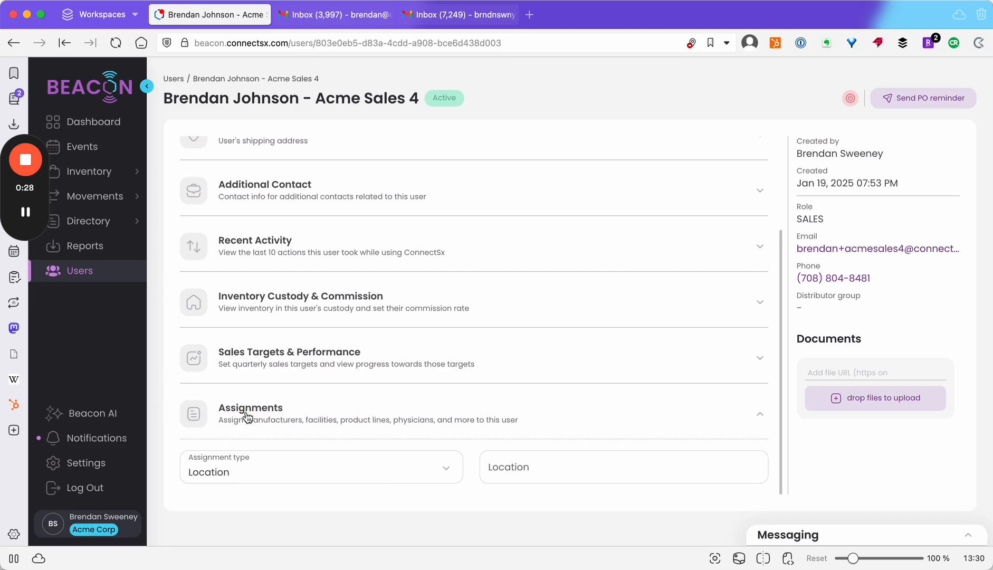
{"action": "left_click", "coordinate": [538, 477]}
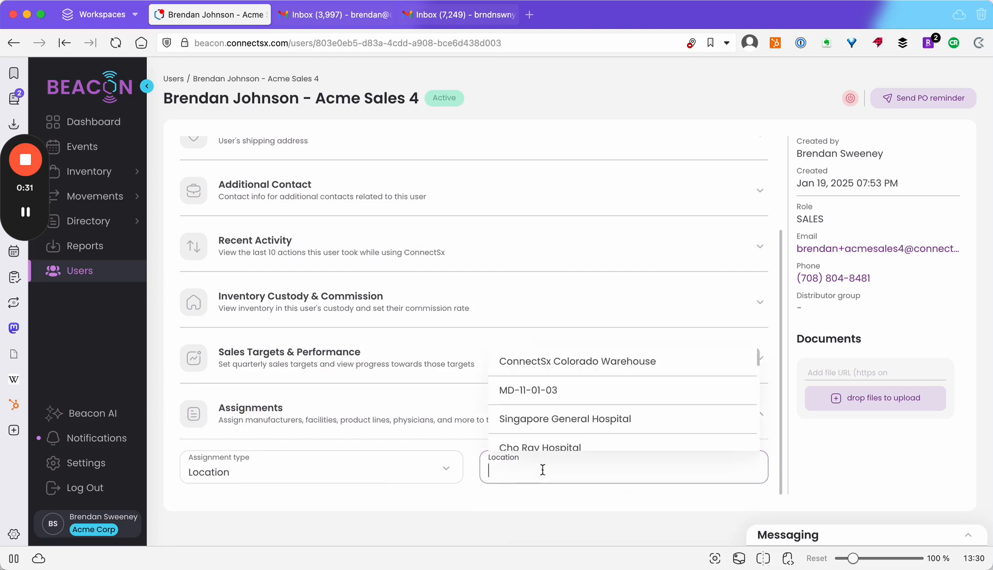
{"action": "left_click", "coordinate": [549, 369]}
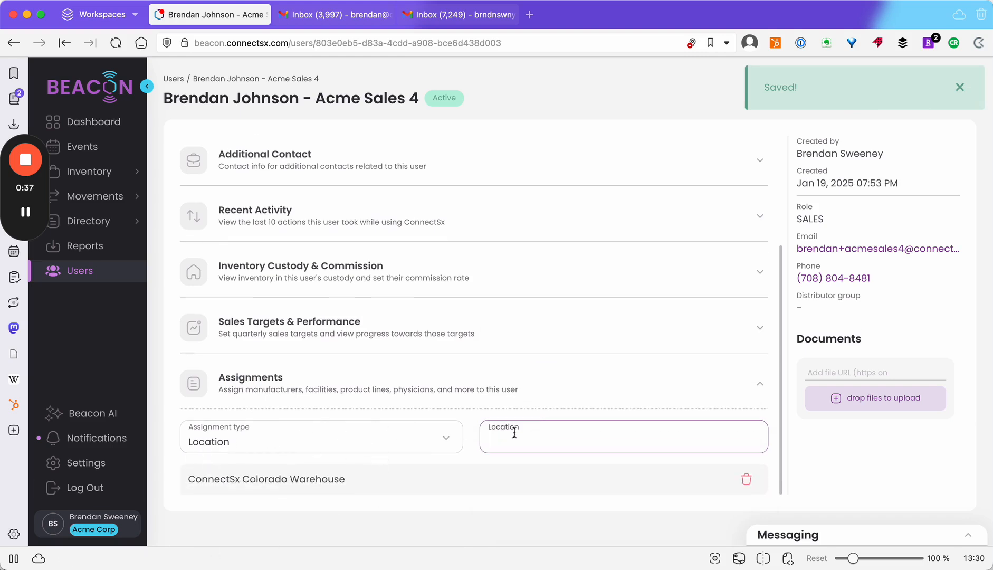
- Assign Dr. Cipto Mangunkusumo to the sales user as a second location
{"action": "left_click", "coordinate": [576, 435]}
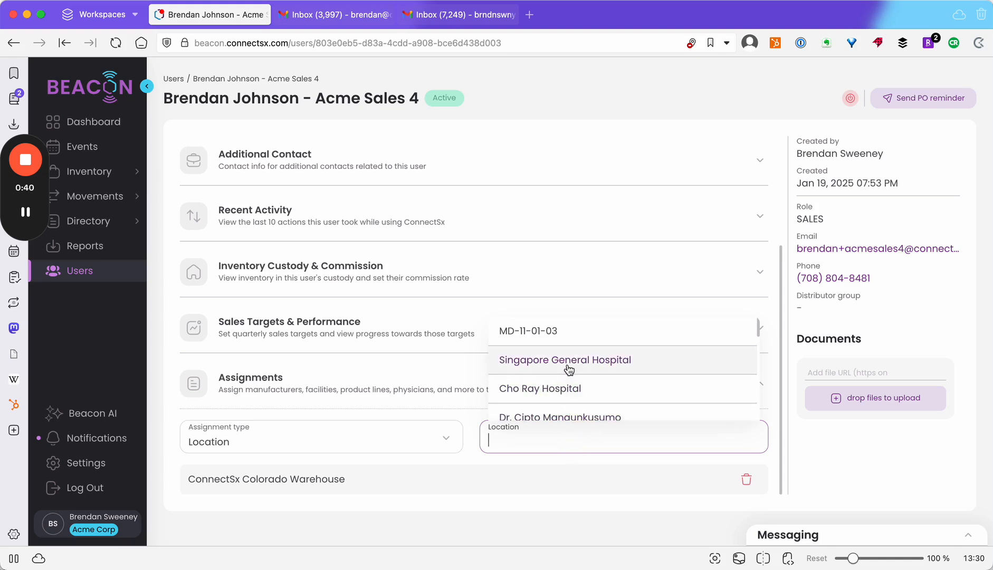
{"action": "left_click", "coordinate": [579, 414]}
{"action": "left_click", "coordinate": [435, 411]}
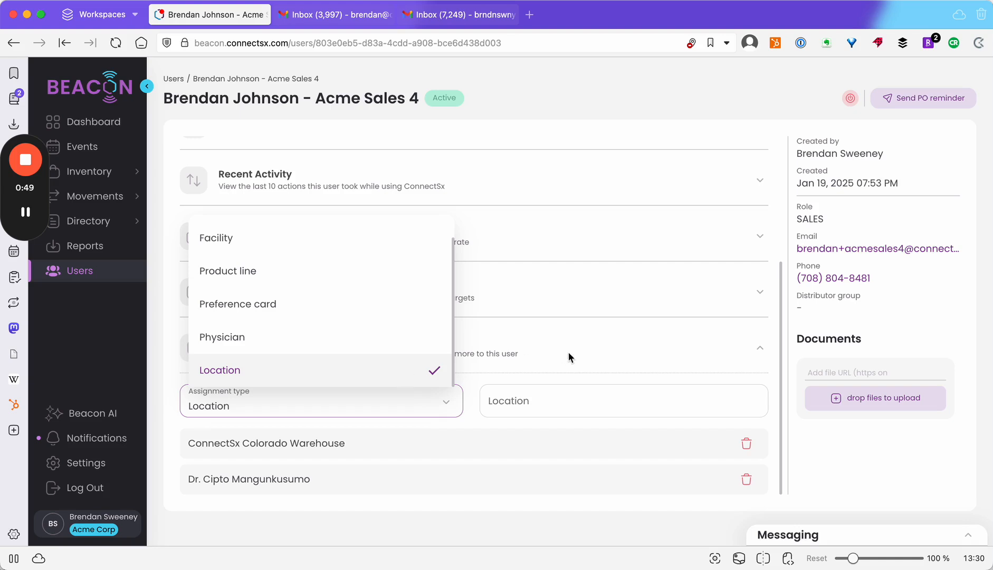
{"action": "left_click", "coordinate": [476, 383]}
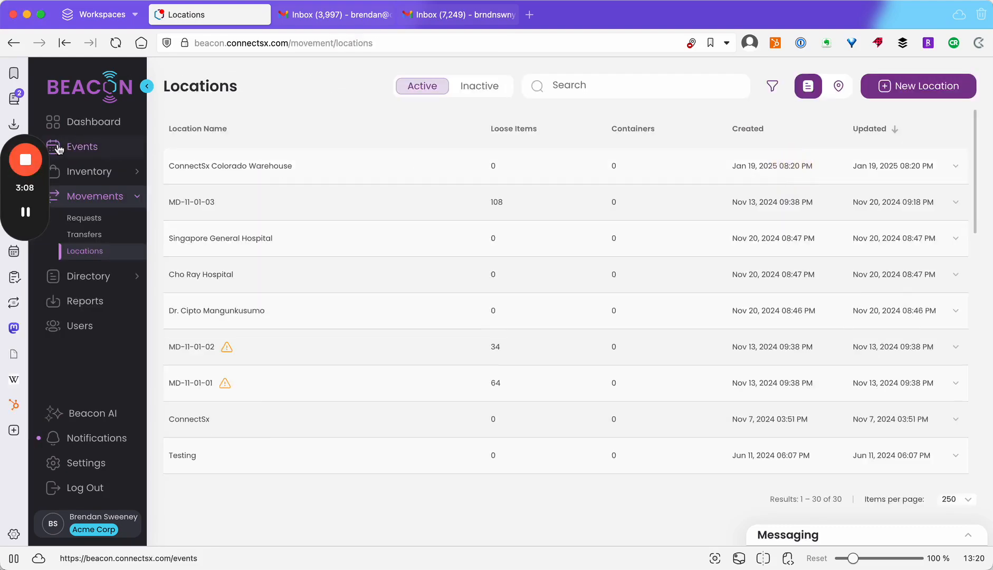
- Open the first Total Hip Replacement Socket Component - large device in All Inventory and expand its Additional Information
{"action": "left_click", "coordinate": [120, 172]}
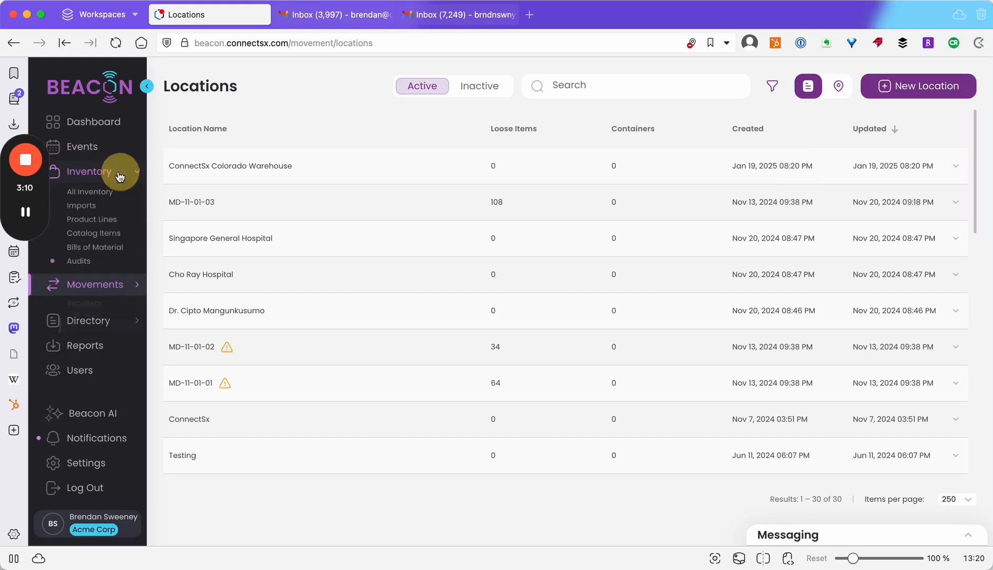
{"action": "left_click", "coordinate": [93, 198]}
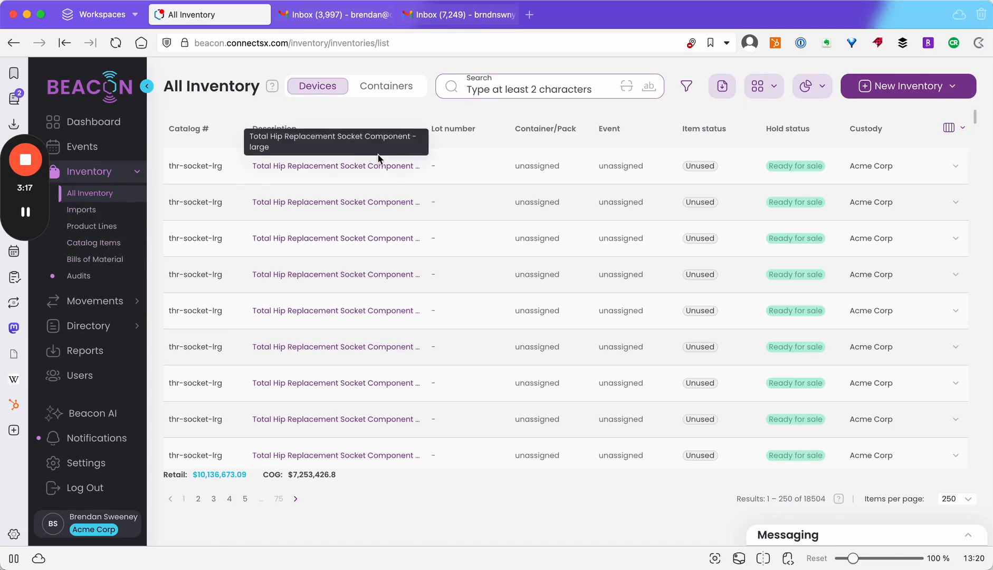
{"action": "left_click", "coordinate": [375, 168]}
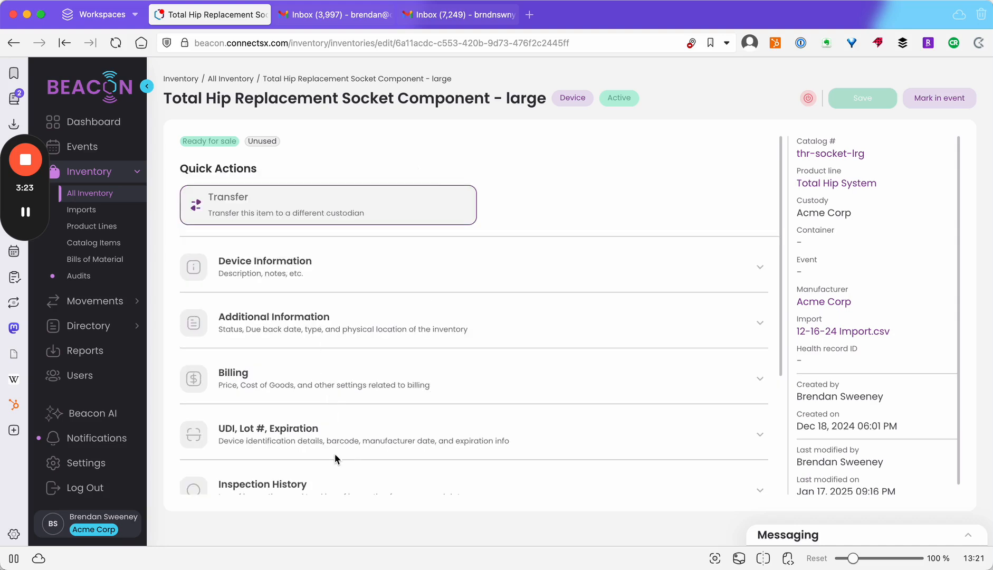
{"action": "left_click", "coordinate": [329, 325]}
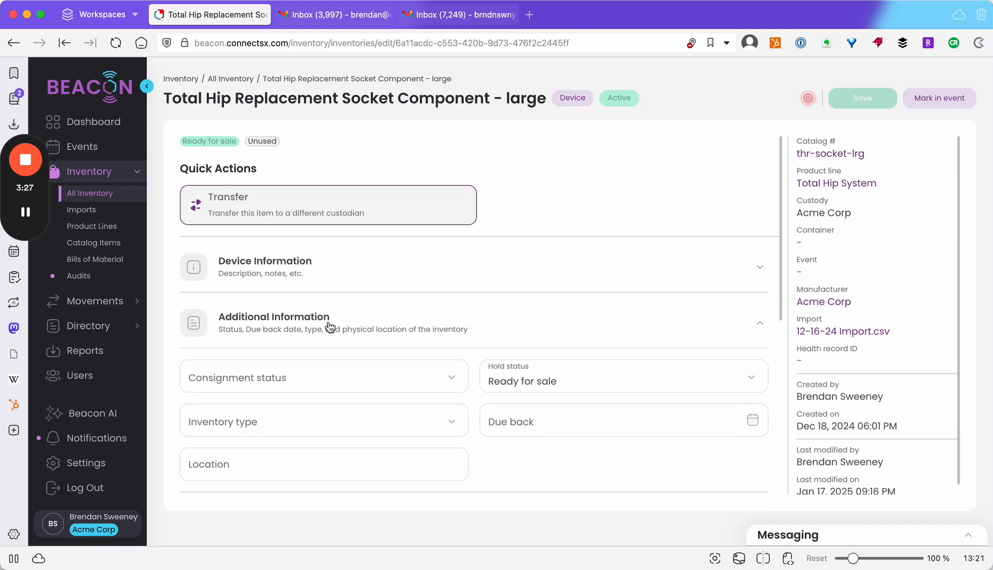
- Find "colorado" among the locations, set the device's location to ConnectSx Colorado Warehouse, and save the device
{"action": "left_click", "coordinate": [332, 461]}
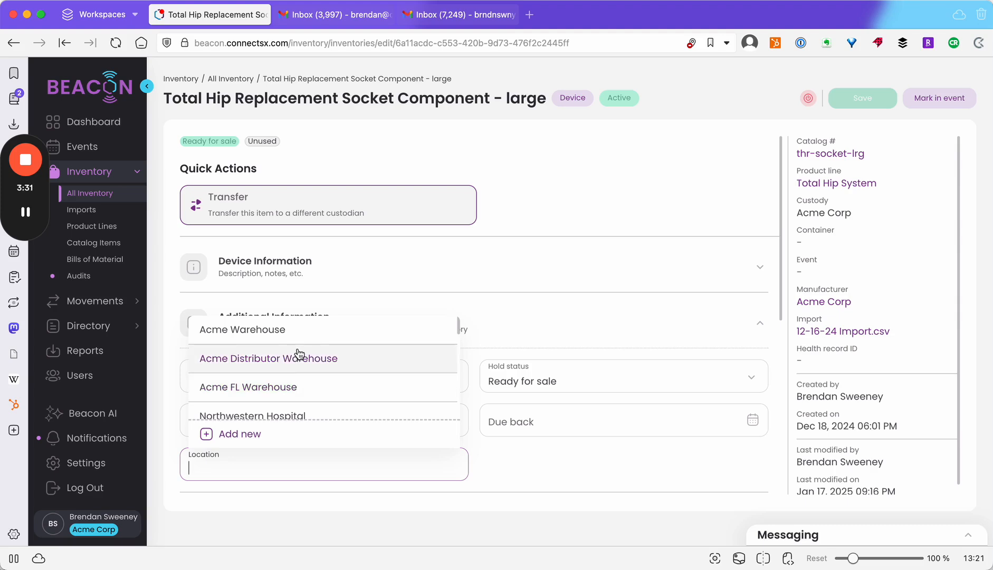
{"action": "scroll", "coordinate": [300, 359], "scroll_direction": "down", "scroll_amount": 3}
{"action": "scroll", "coordinate": [303, 360], "scroll_direction": "down", "scroll_amount": 5}
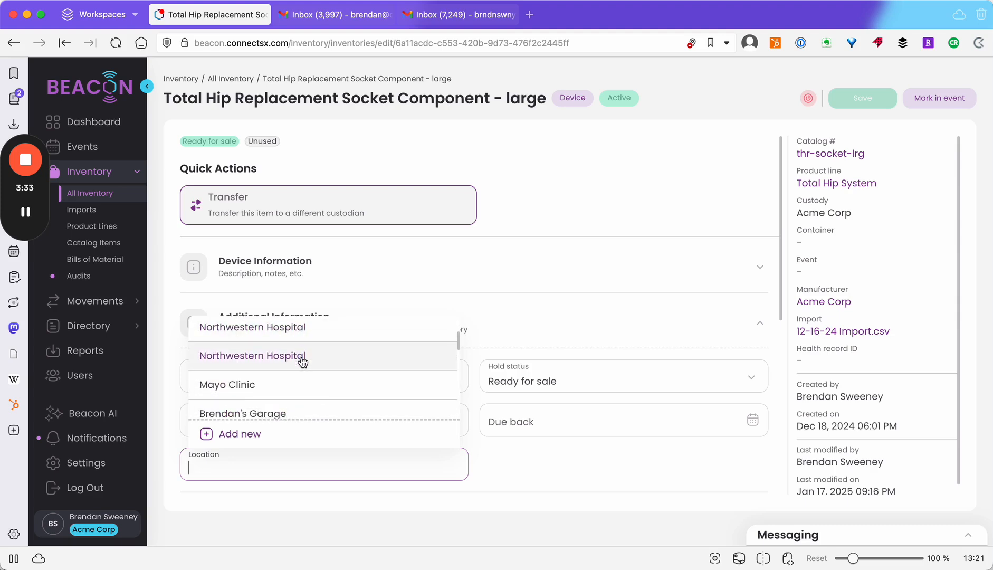
{"action": "type", "text": "coloardo"}
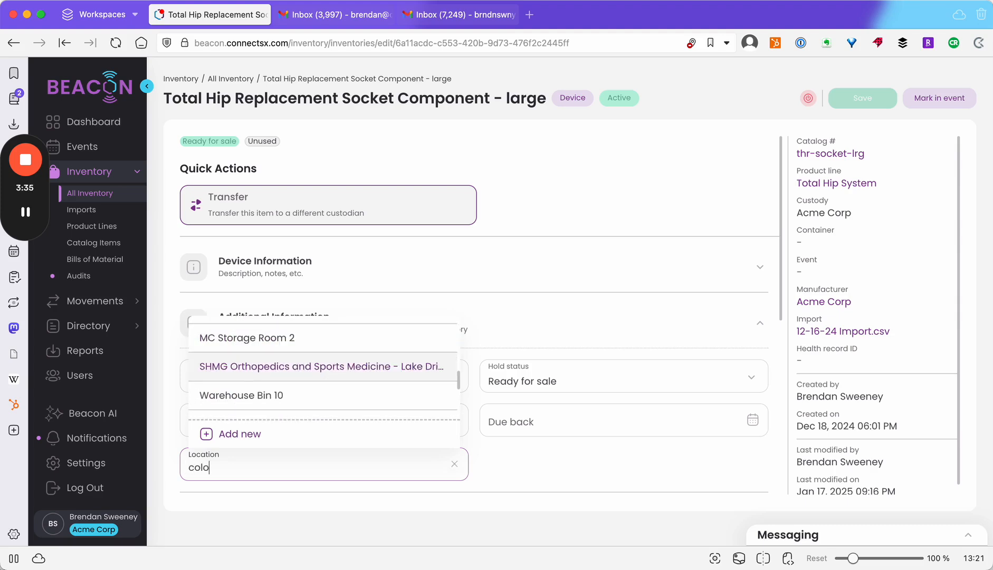
{"action": "key", "text": "BackSpace"}
{"action": "key", "text": "BackSpace"}
{"action": "key", "text": "BackSpace"}
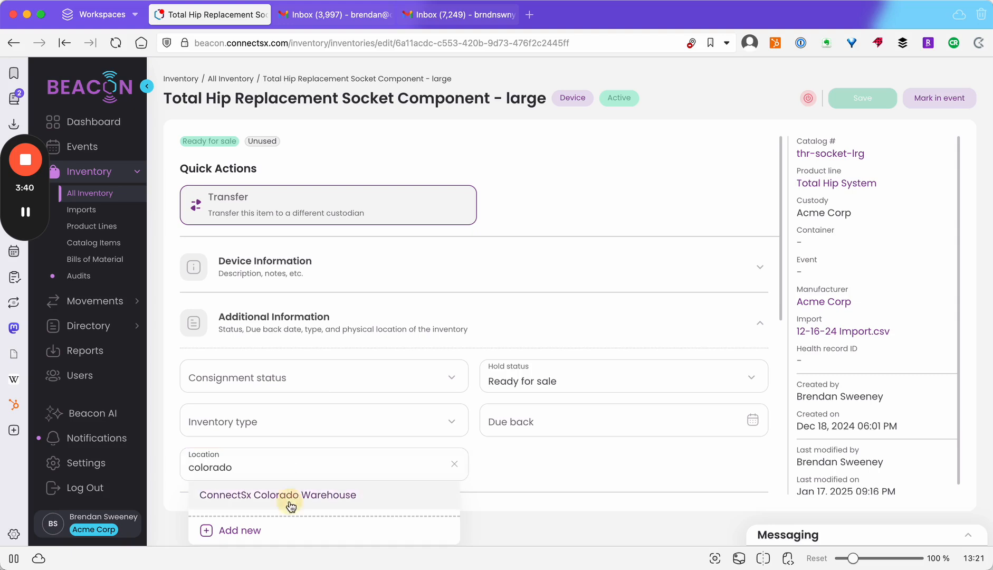
{"action": "left_click", "coordinate": [290, 504]}
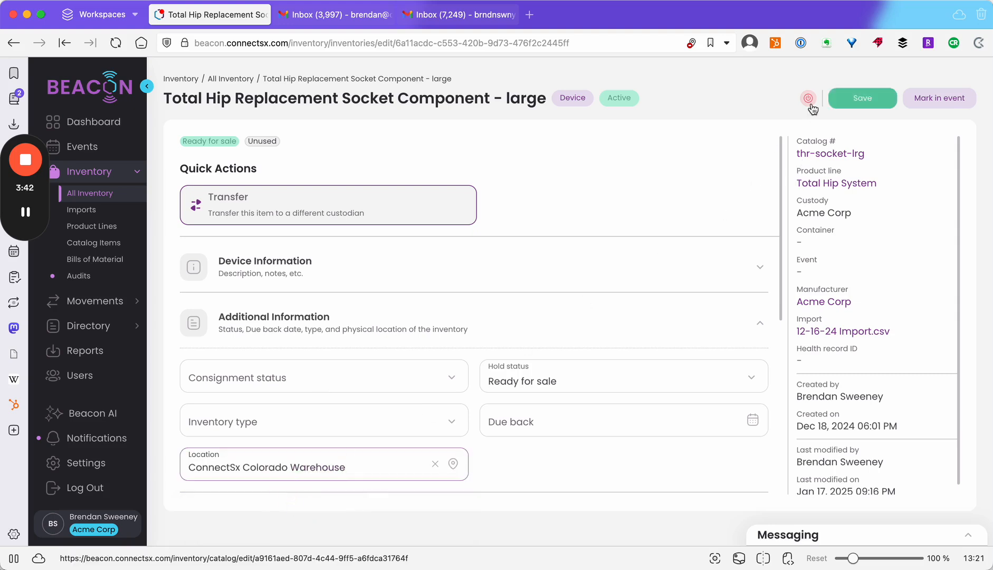
{"action": "left_click", "coordinate": [869, 98]}
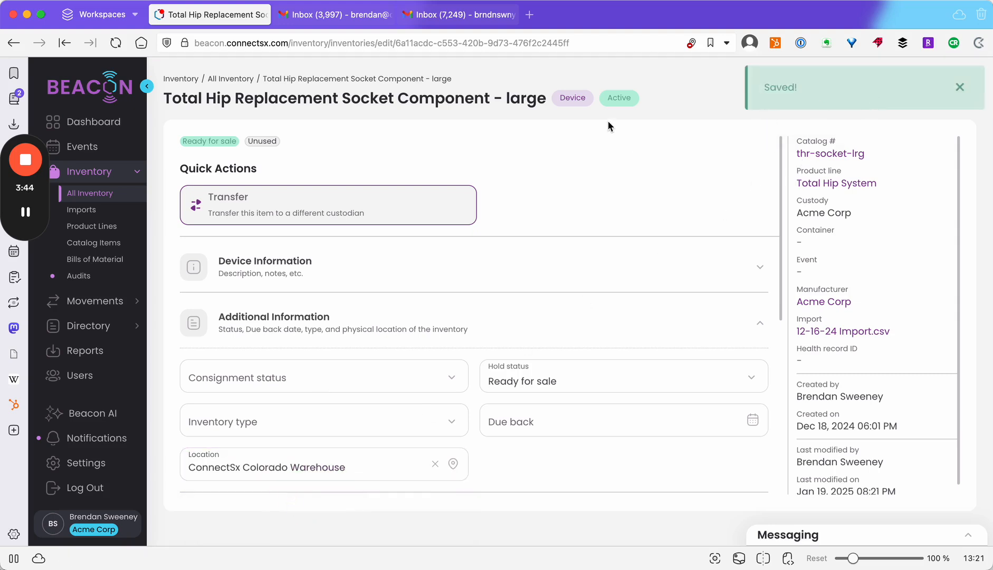
- Return to All Inventory, list the containers instead of devices, and open container CTS-20142
{"action": "left_click", "coordinate": [90, 198]}
{"action": "mouse_move", "coordinate": [15, 208]}
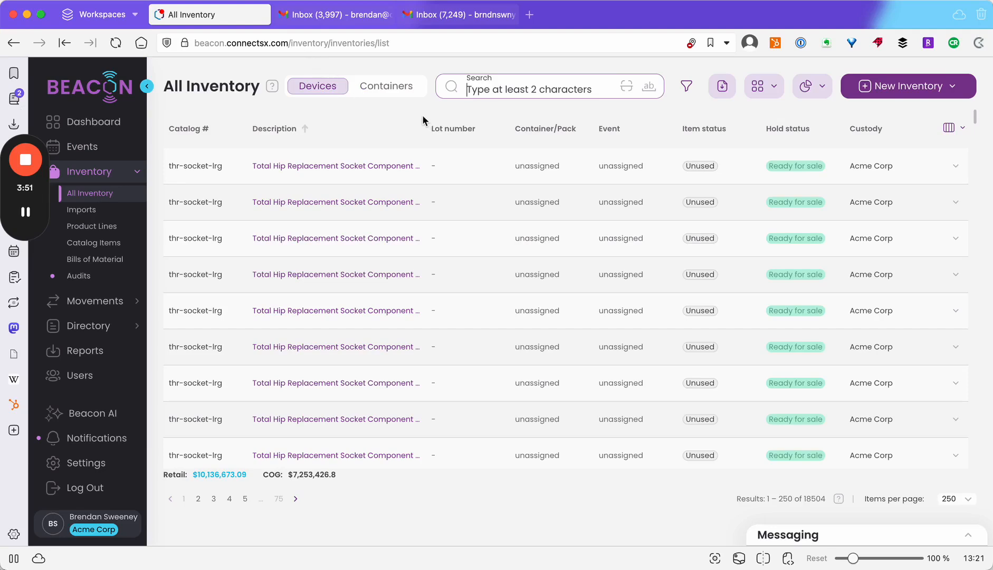
{"action": "left_click", "coordinate": [406, 91]}
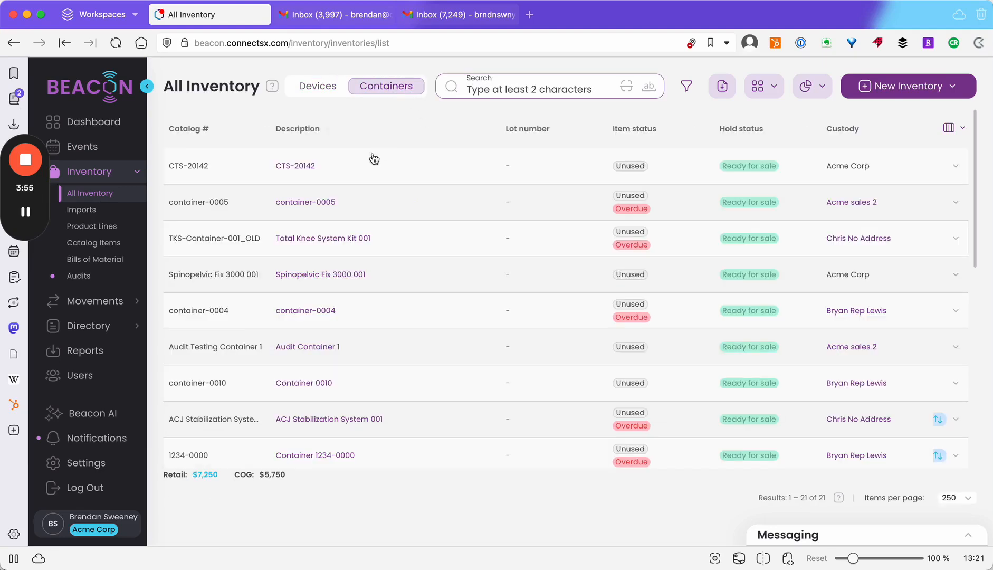
{"action": "left_click", "coordinate": [305, 166]}
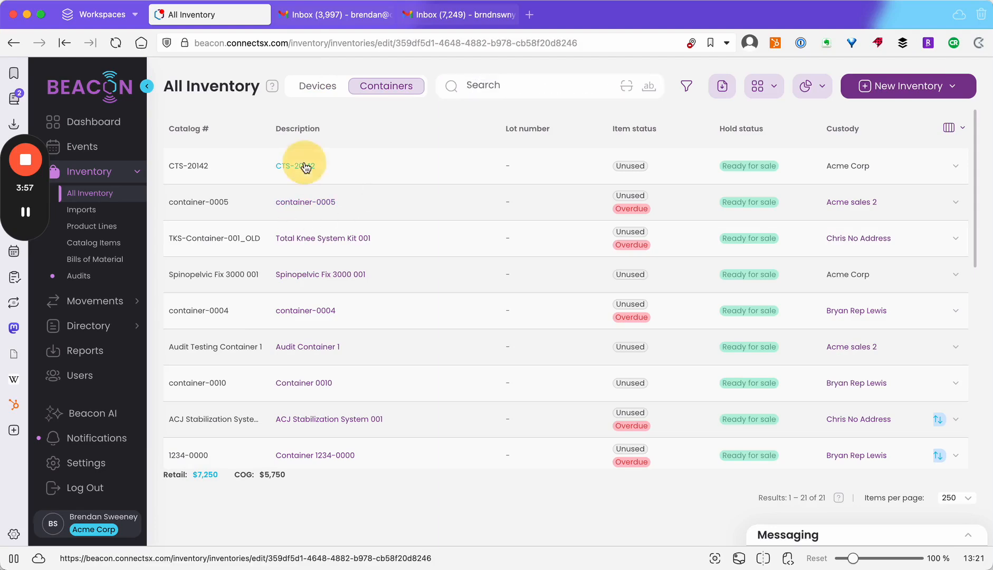
- Expand the container's Additional Information, find "colorado" among the locations, set ConnectSx Colorado Warehouse as its location, and save
{"action": "left_click", "coordinate": [305, 336]}
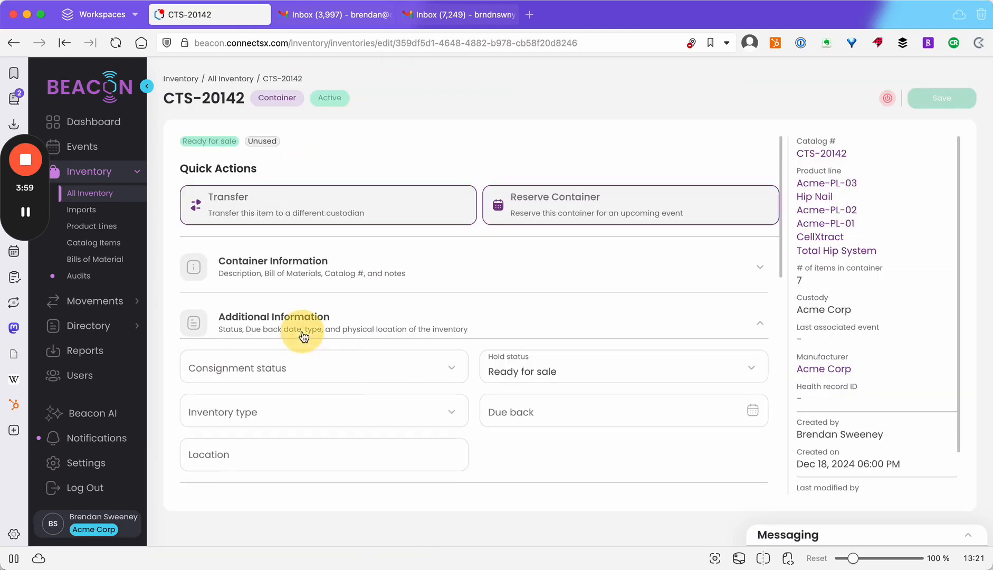
{"action": "left_click", "coordinate": [276, 461]}
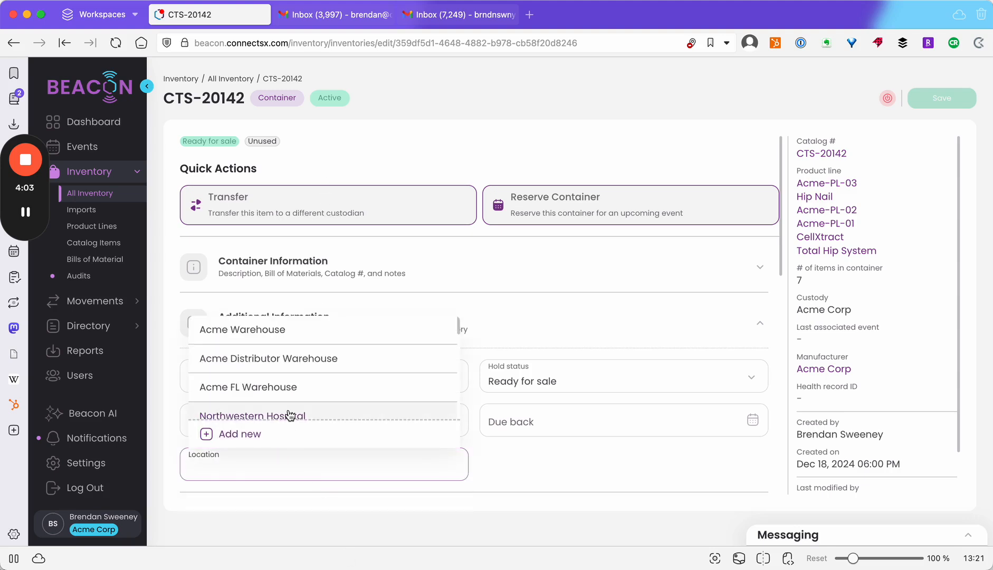
{"action": "type", "text": "colorado"}
{"action": "left_click", "coordinate": [244, 498]}
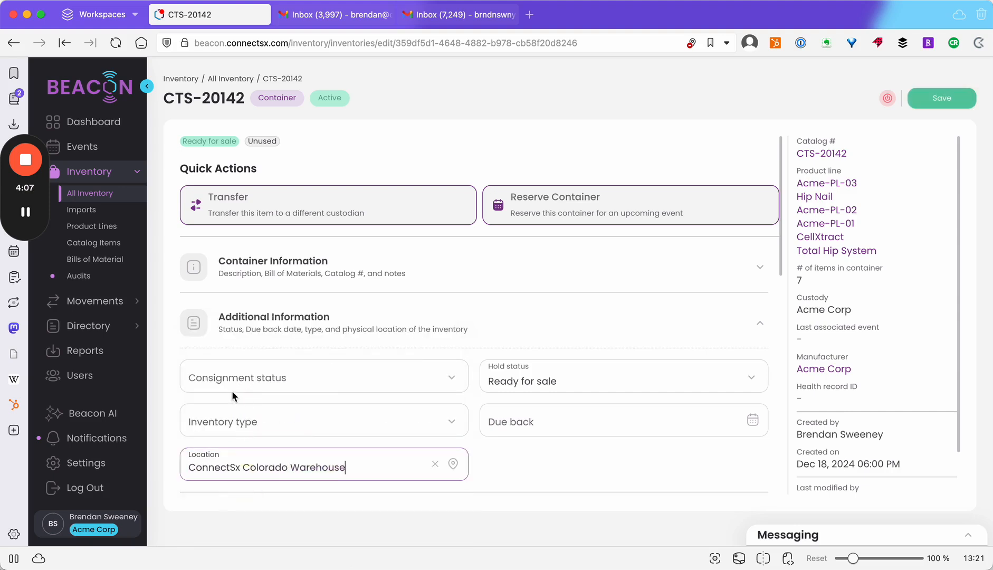
{"action": "left_click", "coordinate": [939, 97]}
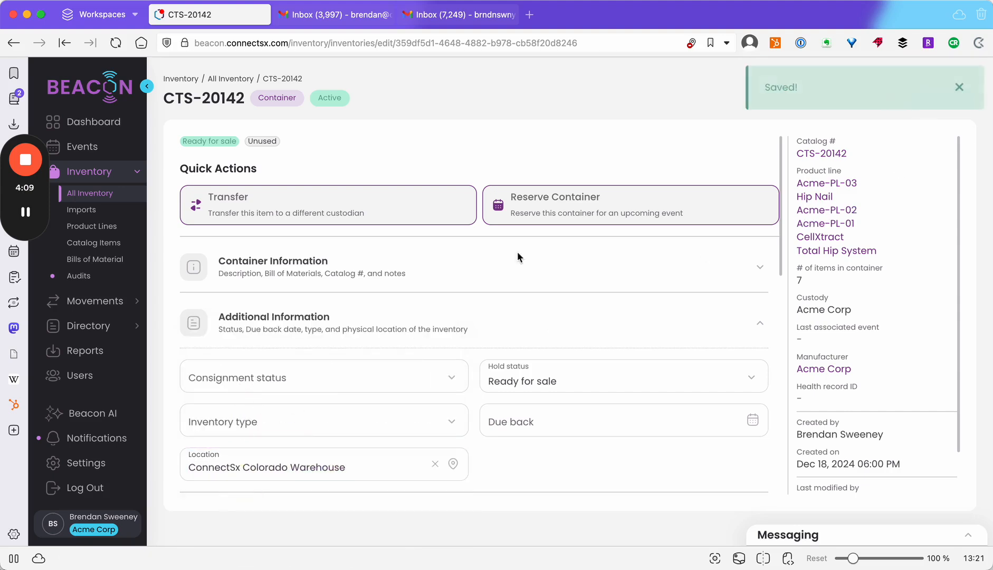
- Expand the container's Devices list, open its first device to check the inherited location, and return to the container
{"action": "scroll", "coordinate": [424, 294], "scroll_direction": "down", "scroll_amount": 10}
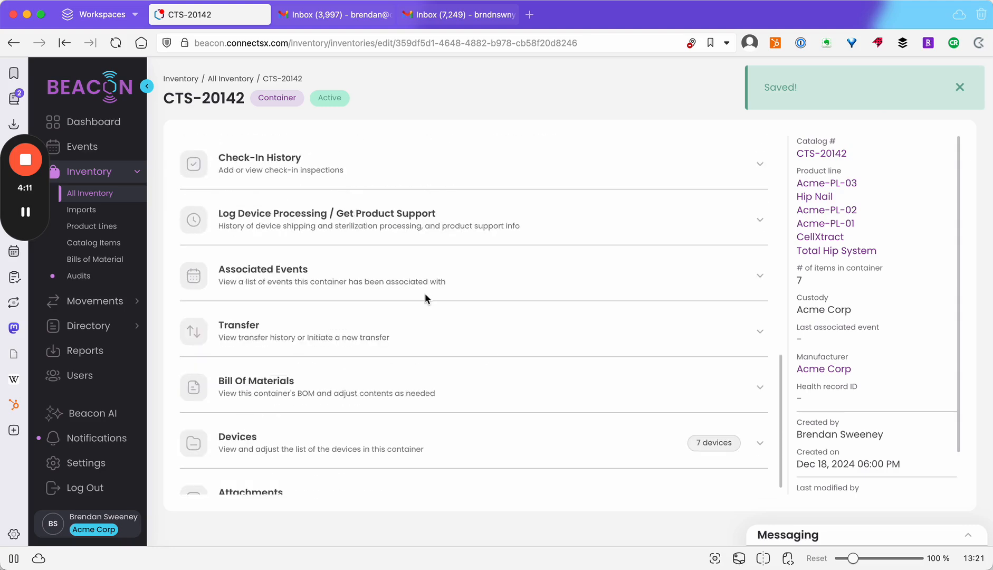
{"action": "left_click", "coordinate": [463, 425]}
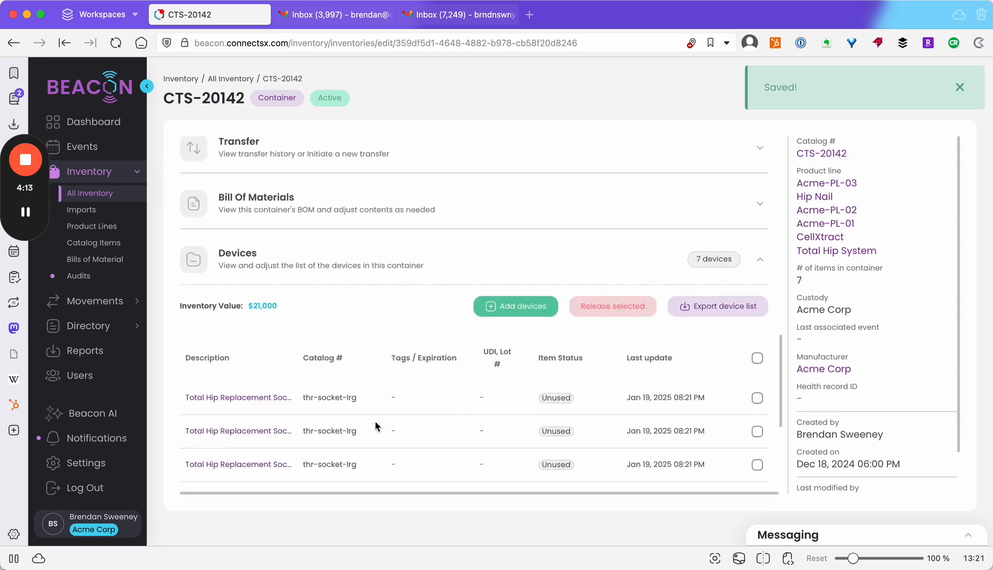
{"action": "left_click", "coordinate": [259, 388]}
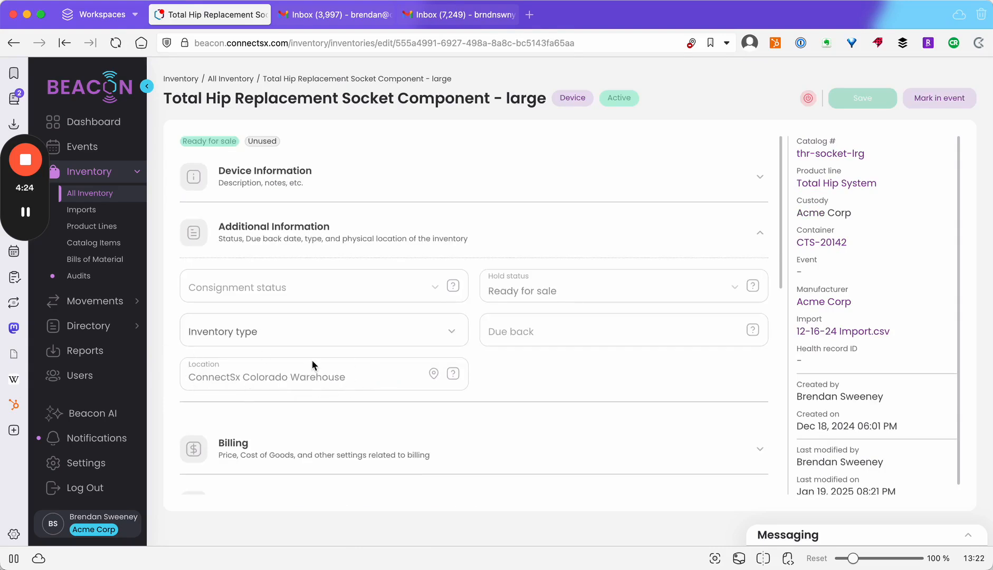
{"action": "left_click", "coordinate": [14, 43]}
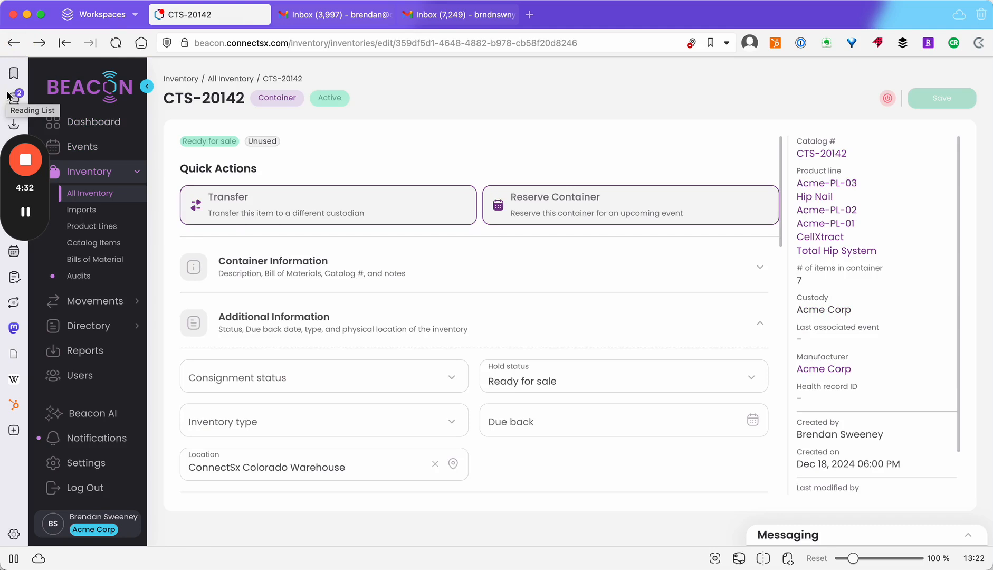
- Go to Transfers and, in the new transfer's preview, enable Reset Location and choose the garage as the location
{"action": "left_click", "coordinate": [113, 303]}
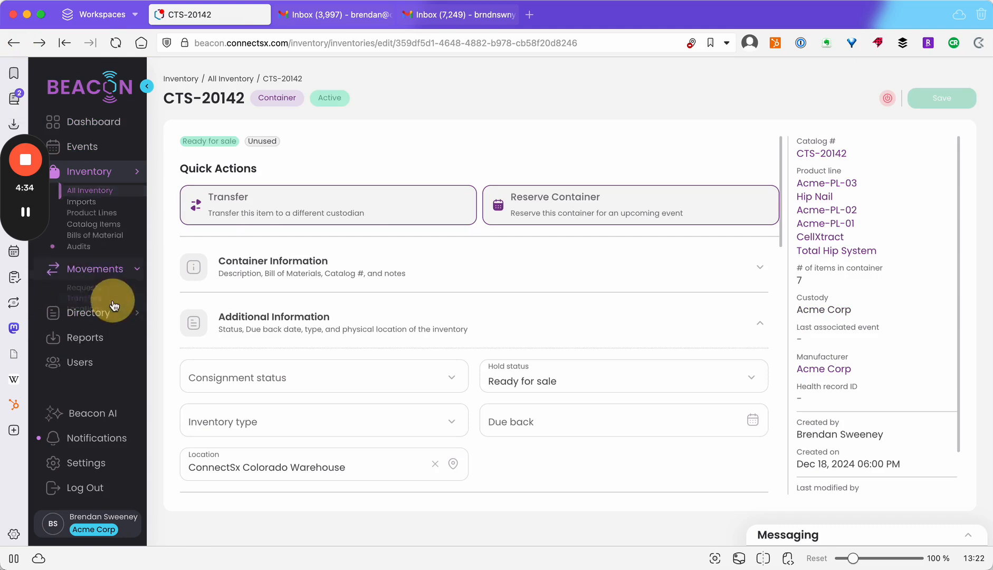
{"action": "left_click", "coordinate": [75, 236]}
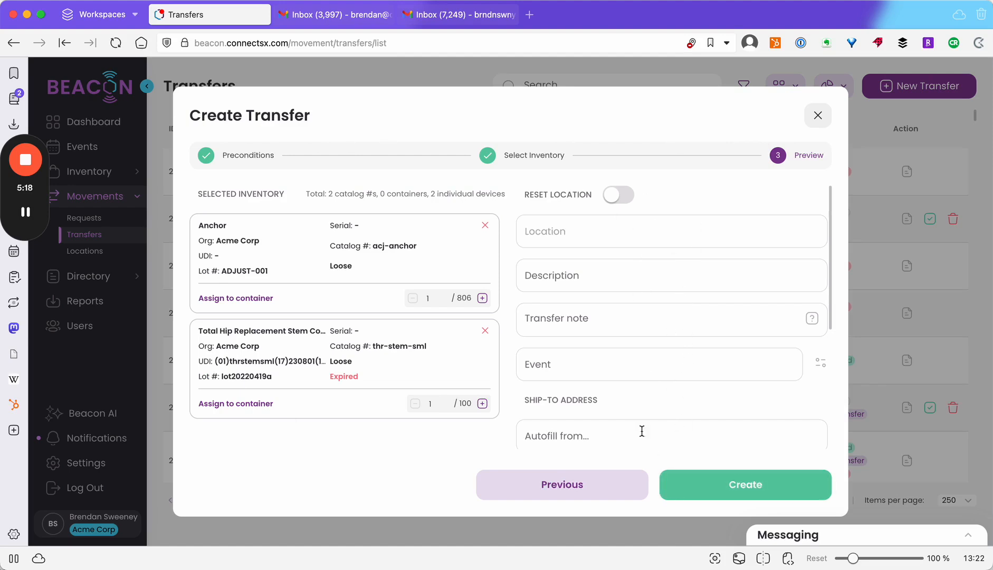
{"action": "left_click", "coordinate": [617, 196]}
{"action": "left_click", "coordinate": [616, 232]}
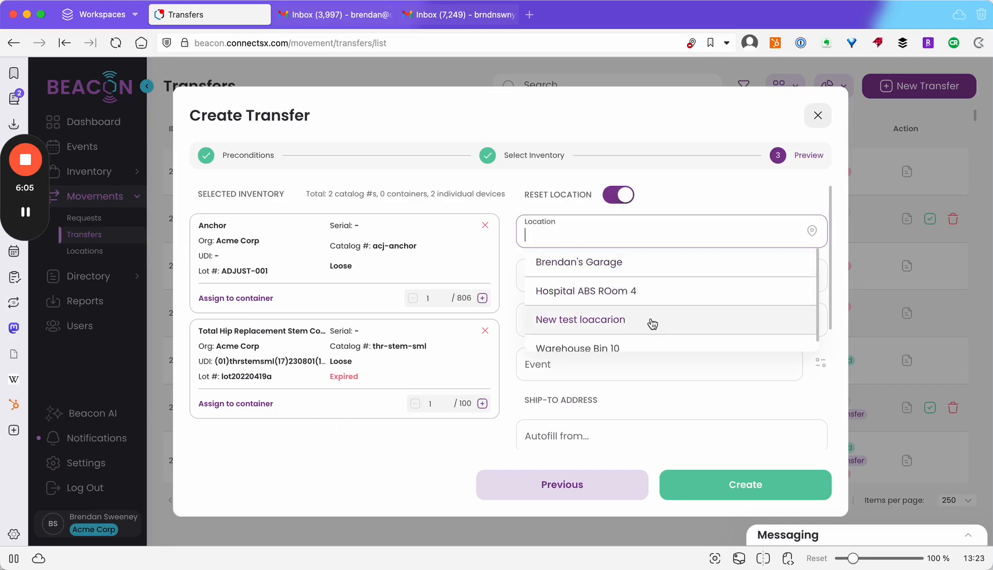
{"action": "left_click", "coordinate": [612, 263]}
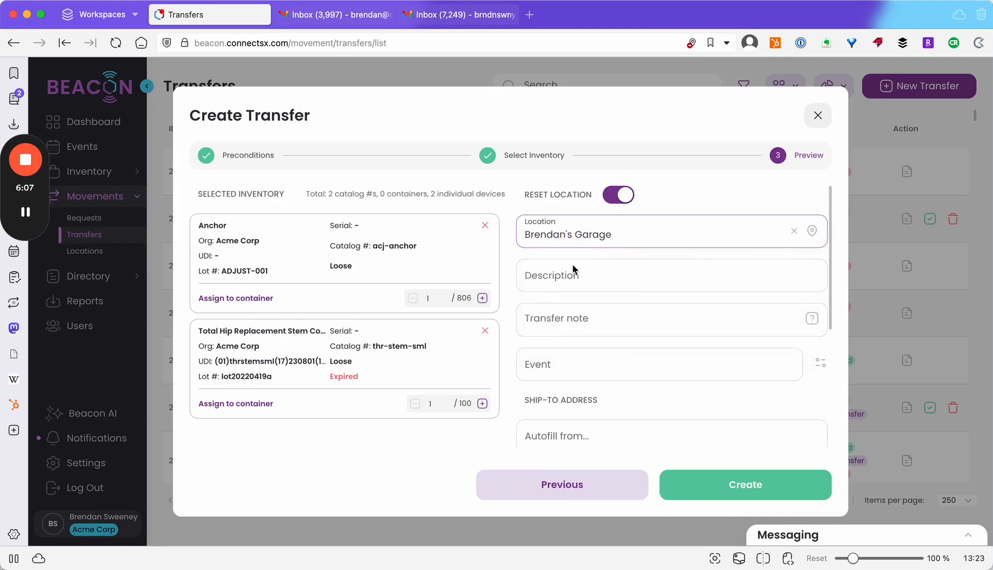
- Set the Anchor's quantity in the transfer to 20 and close the transfer without creating it
{"action": "left_click_drag", "start_coordinate": [440, 299], "coordinate": [384, 300]}
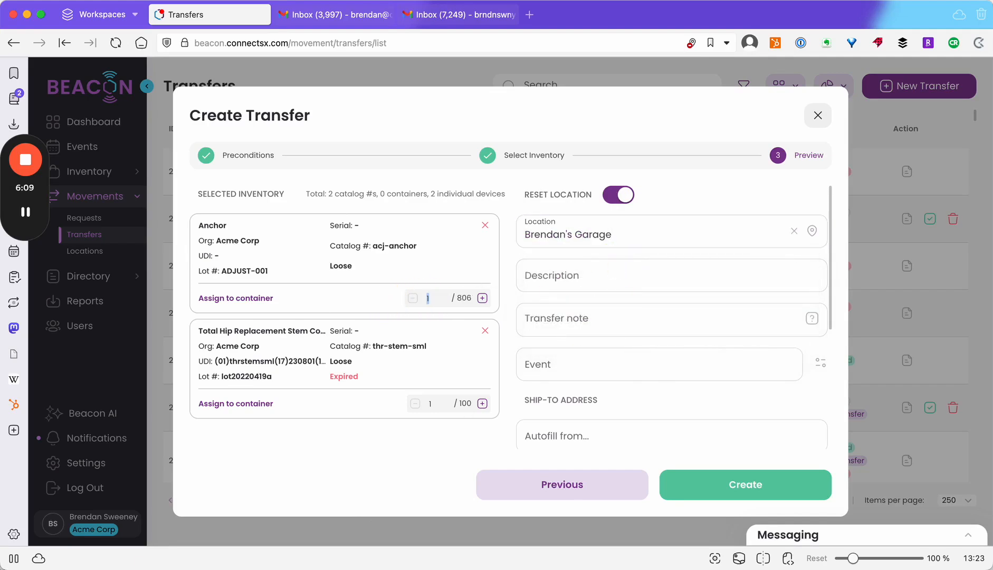
{"action": "left_click_drag", "start_coordinate": [306, 194], "coordinate": [508, 385]}
{"action": "scroll", "coordinate": [669, 316], "scroll_direction": "down", "scroll_amount": 1}
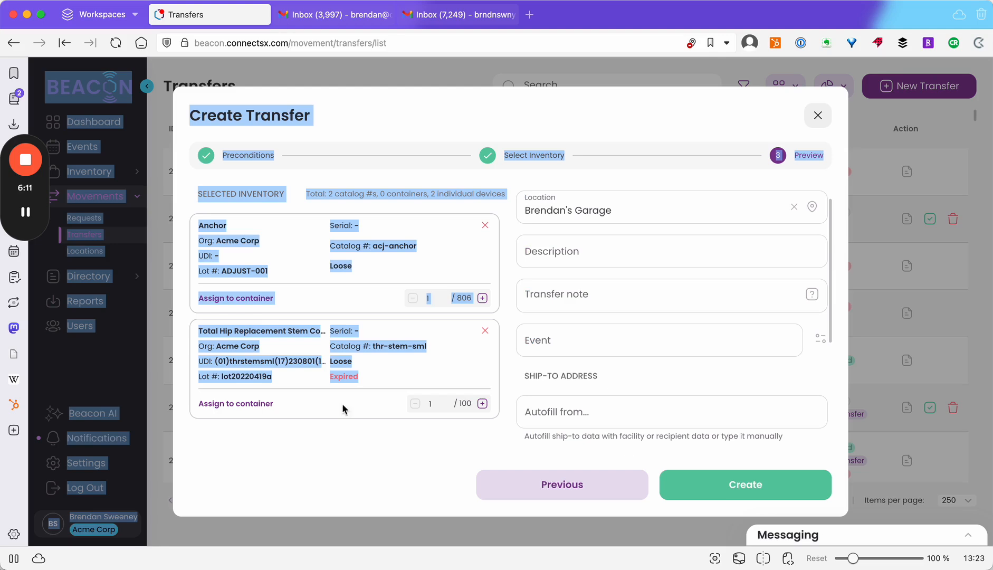
{"action": "left_click", "coordinate": [254, 475]}
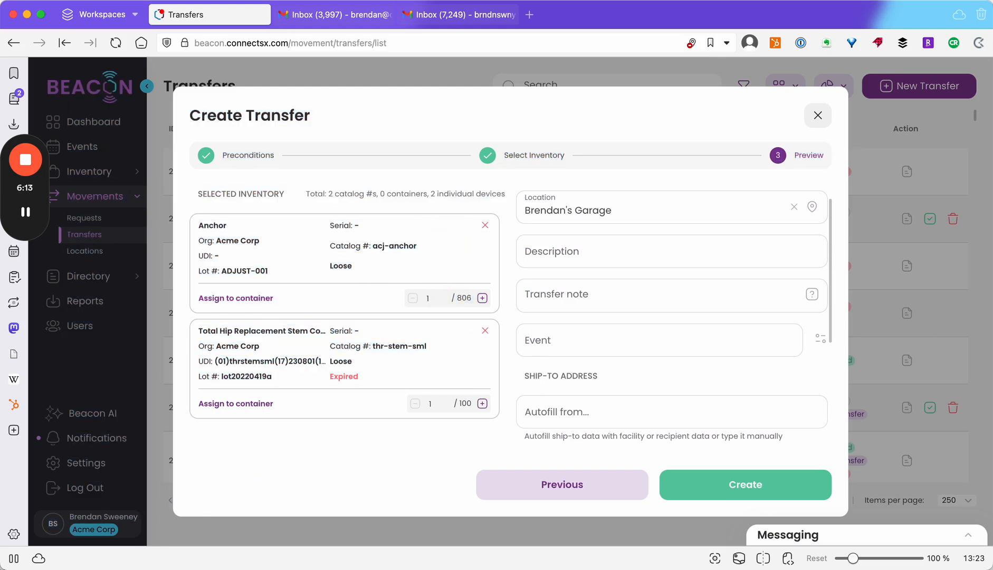
{"action": "key", "text": "BackSpace"}
{"action": "type", "text": "20"}
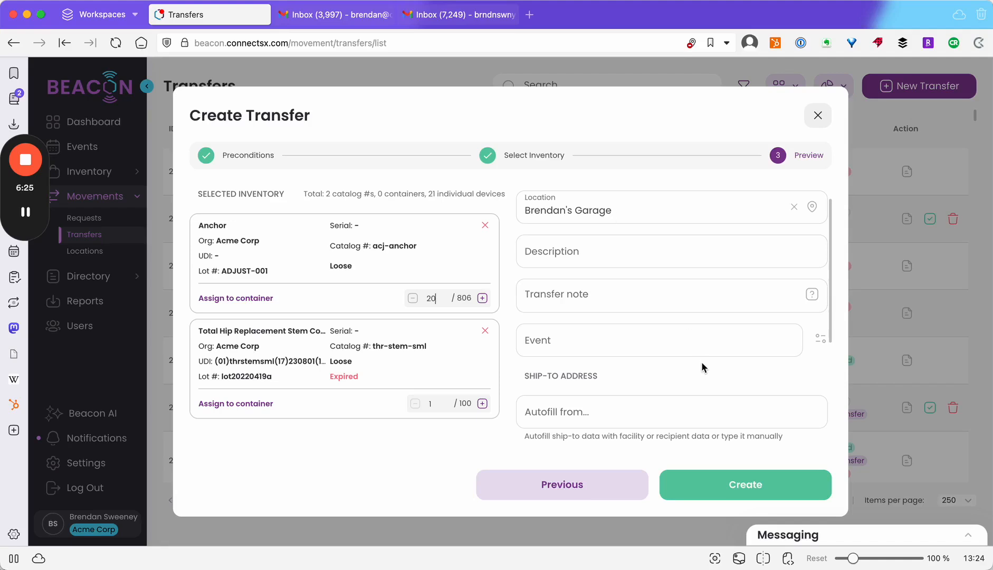
{"action": "left_click", "coordinate": [817, 115]}
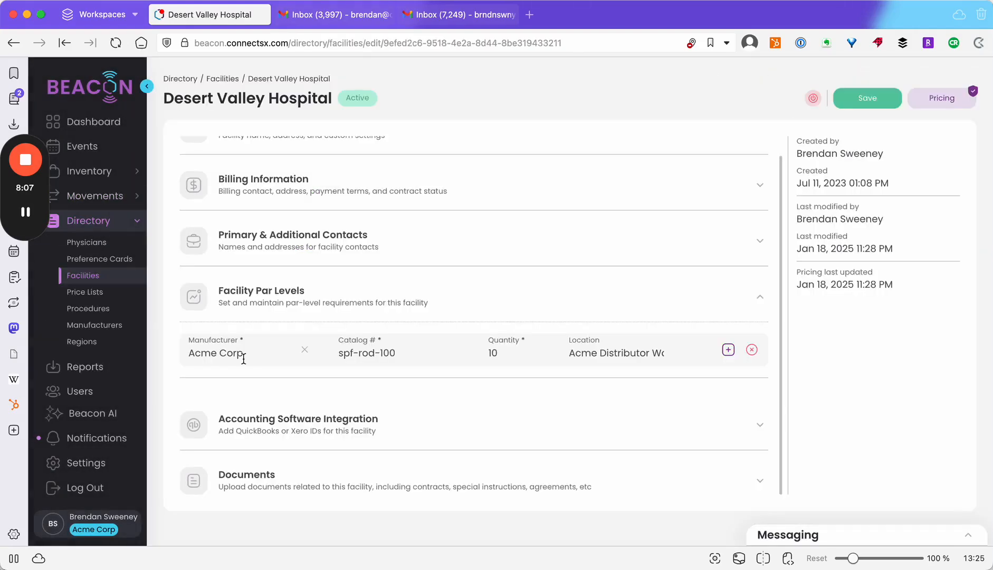